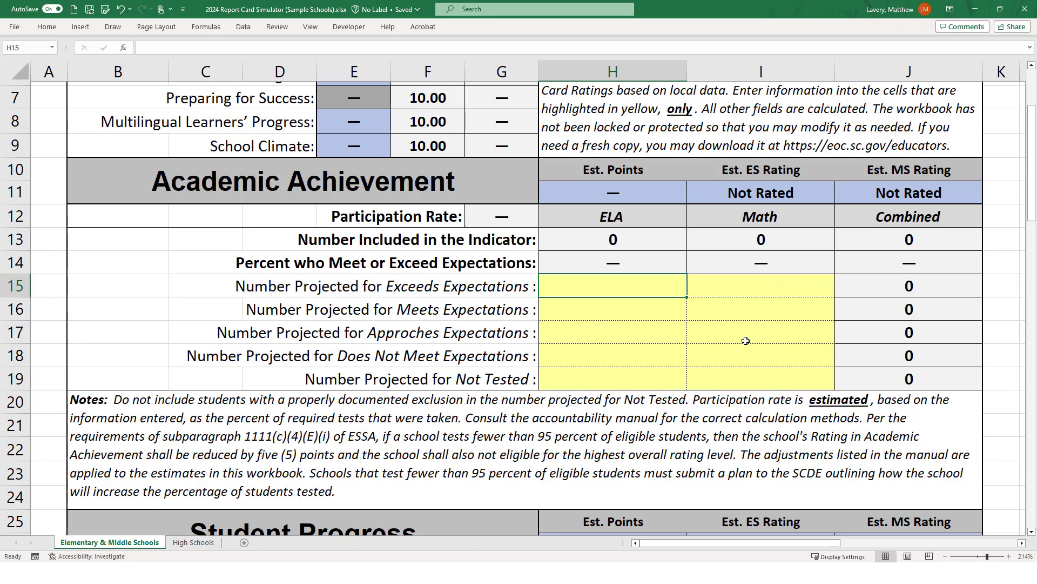
- Switch to the accountability manual in Acrobat and review how Academic Achievement rating points are earned, including Table 3
key(alt+Tab)
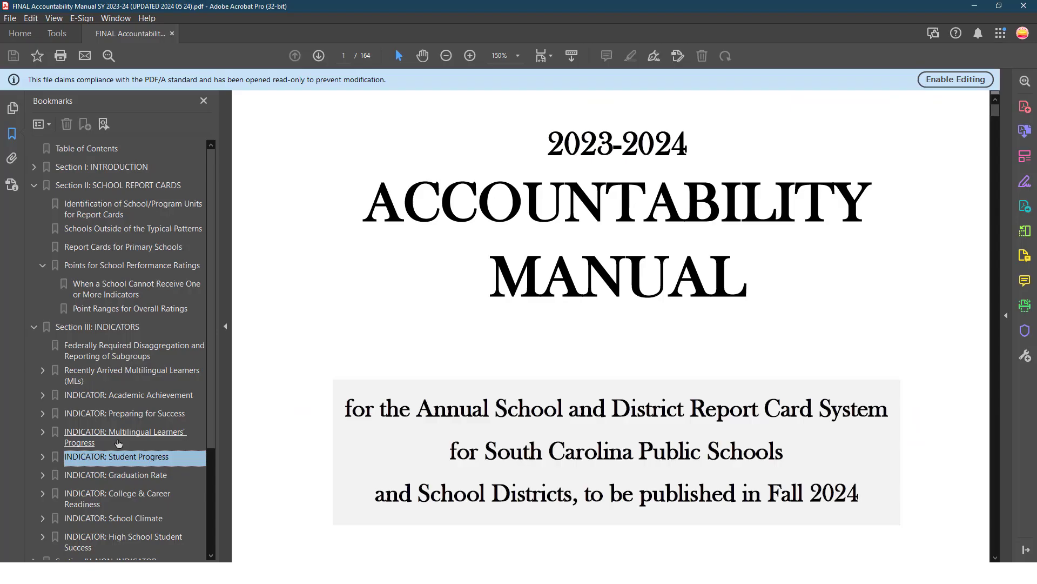
click(120, 401)
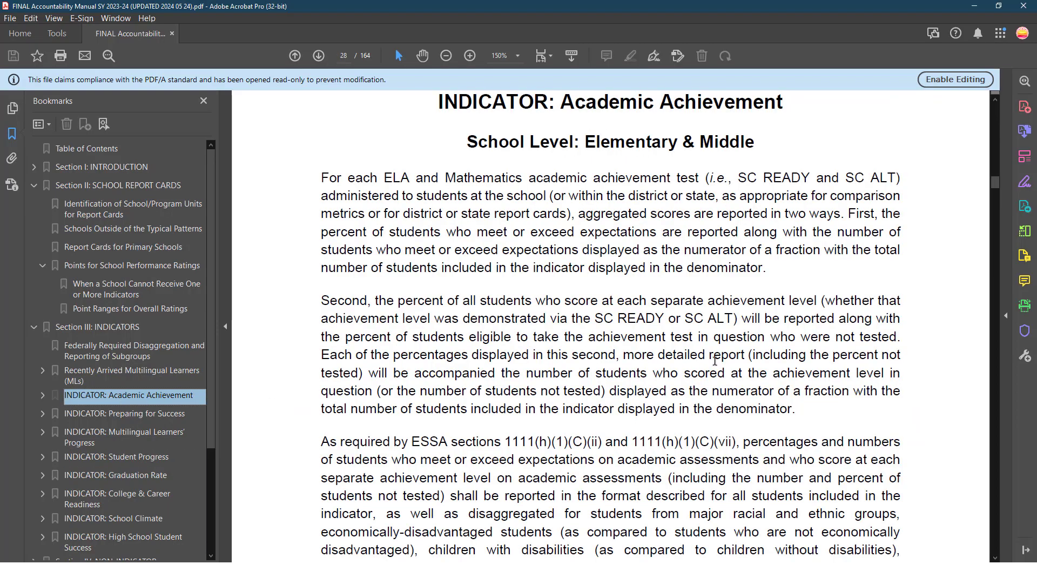
scroll(774, 328, down, 15)
scroll(774, 329, down, 18)
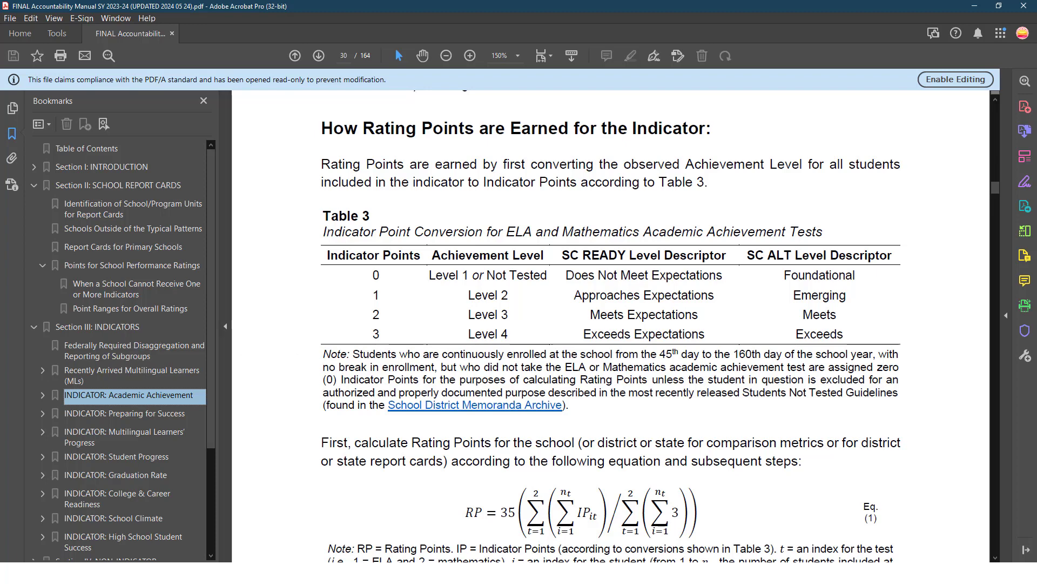
key(alt+Tab)
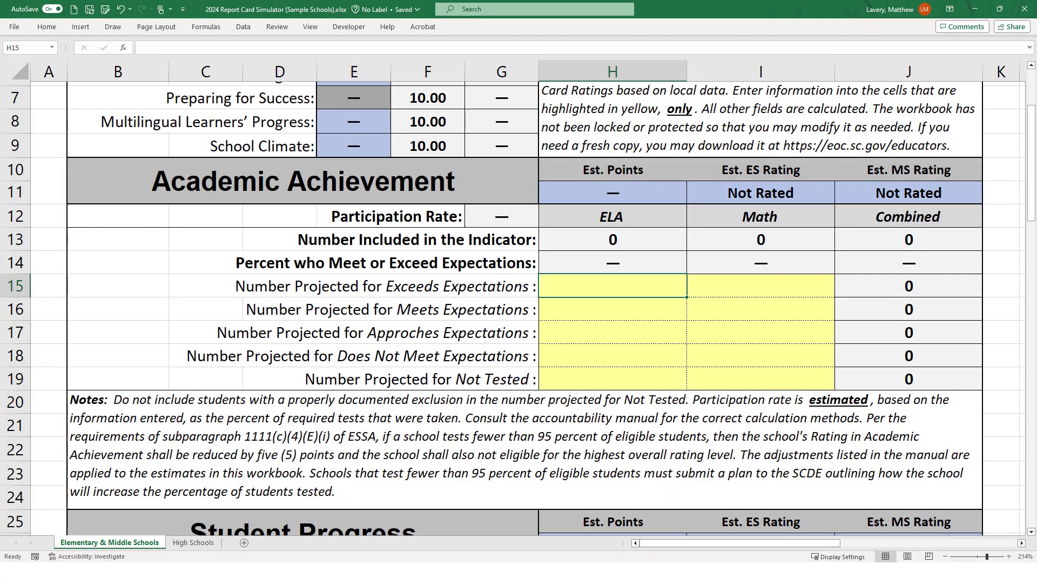
- Using the Sample SCREADY Data pivot counts, enter the simulator's Academic Achievement projections for Approaches Expectations: 37 in ELA and 32 in Math
key(alt+Tab)
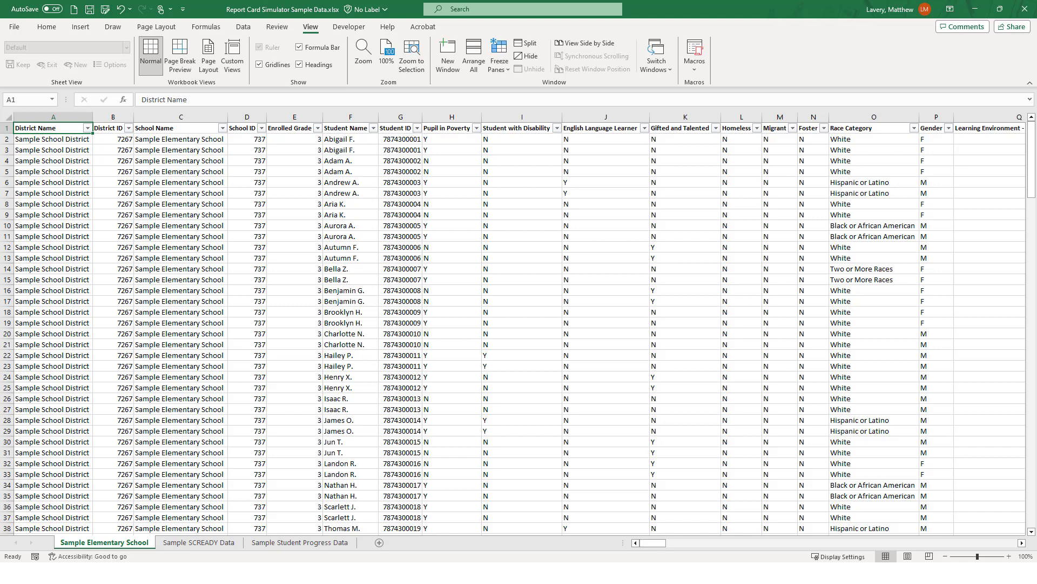
click(206, 545)
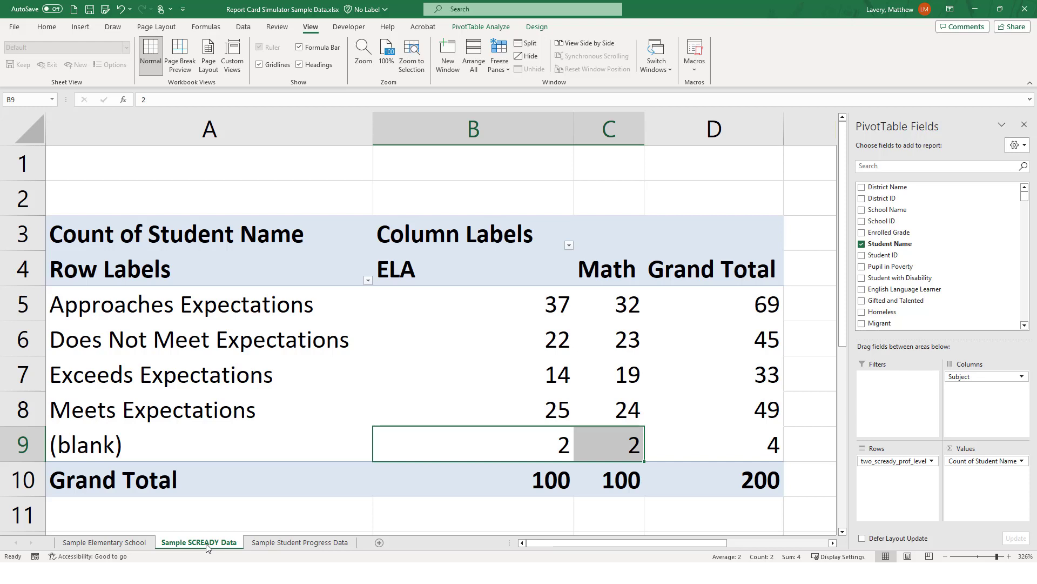
click(326, 305)
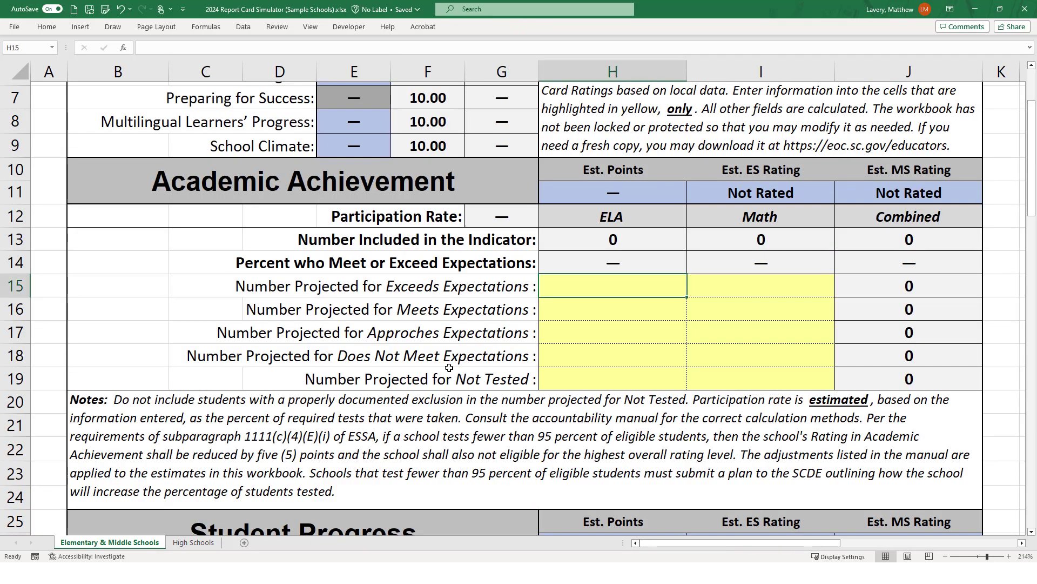
click(638, 335)
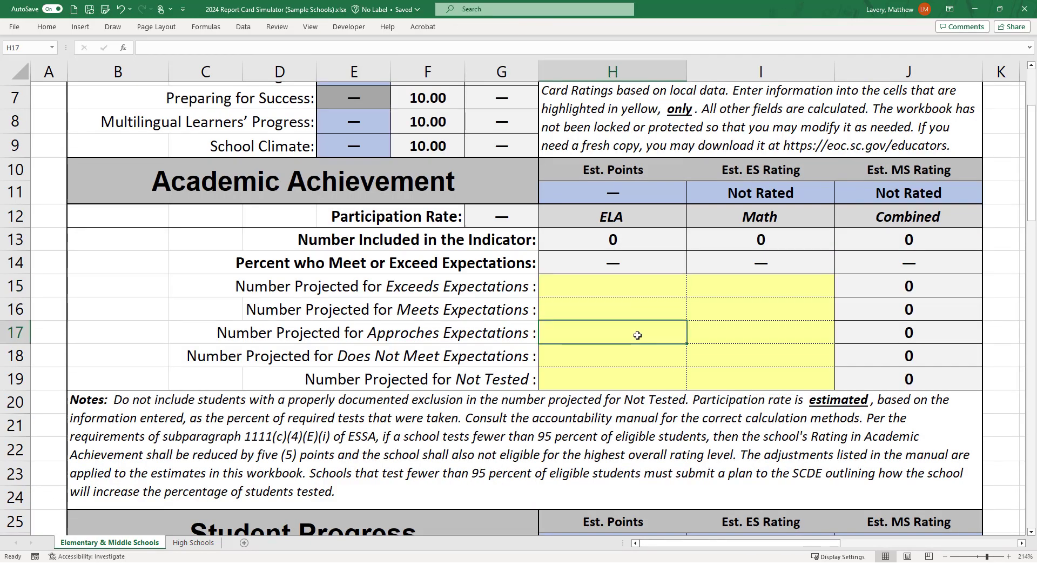
text(37)
key(Tab)
text(32)
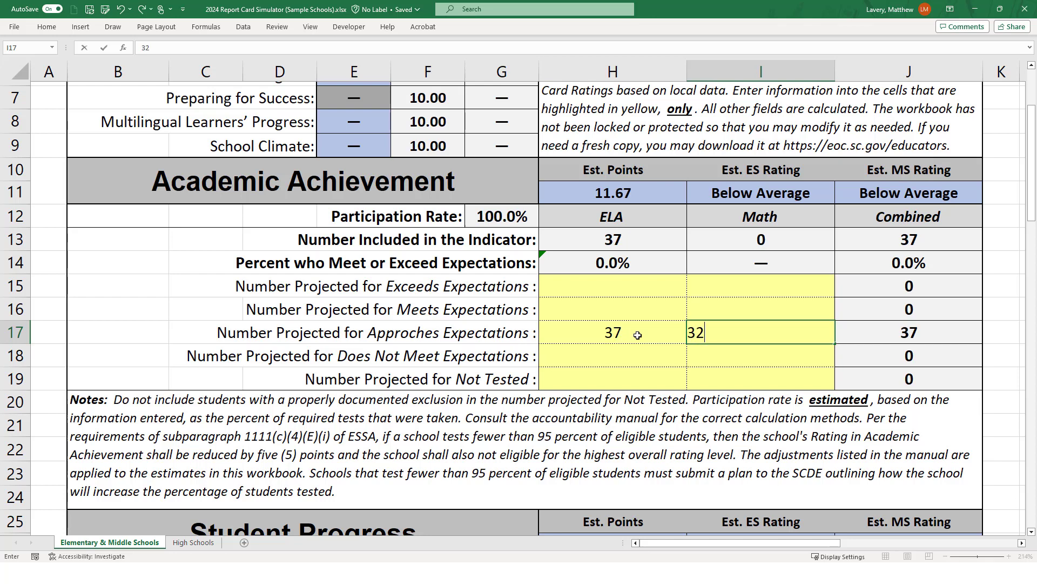
key(Return)
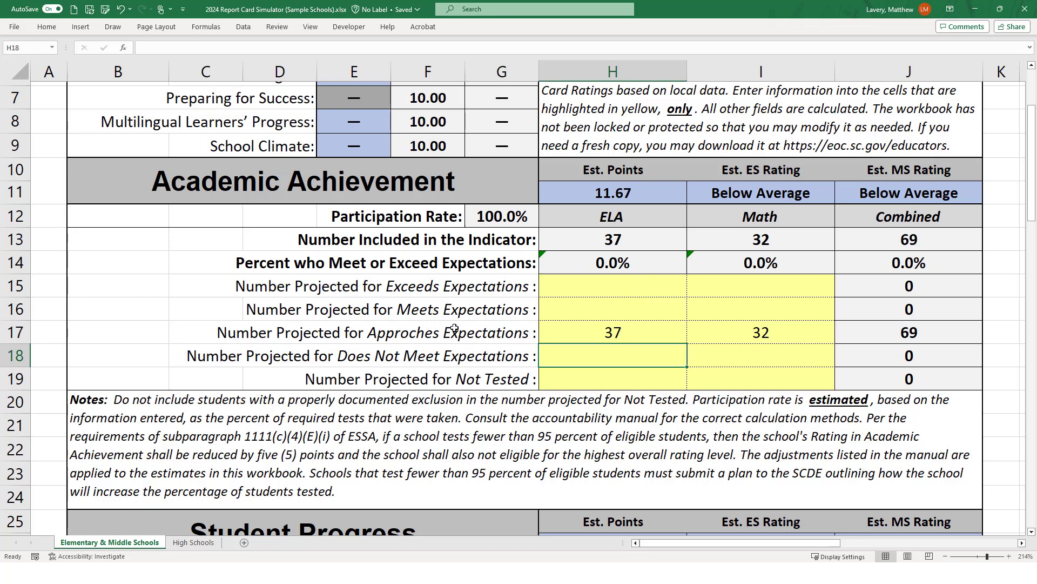
- Enter the Academic Achievement projections for Does Not Meet Expectations from the sample pivot: 22 in ELA and 23 in Math
key(alt+Tab)
key(alt+Tab)
text(22)
key(Tab)
text(23)
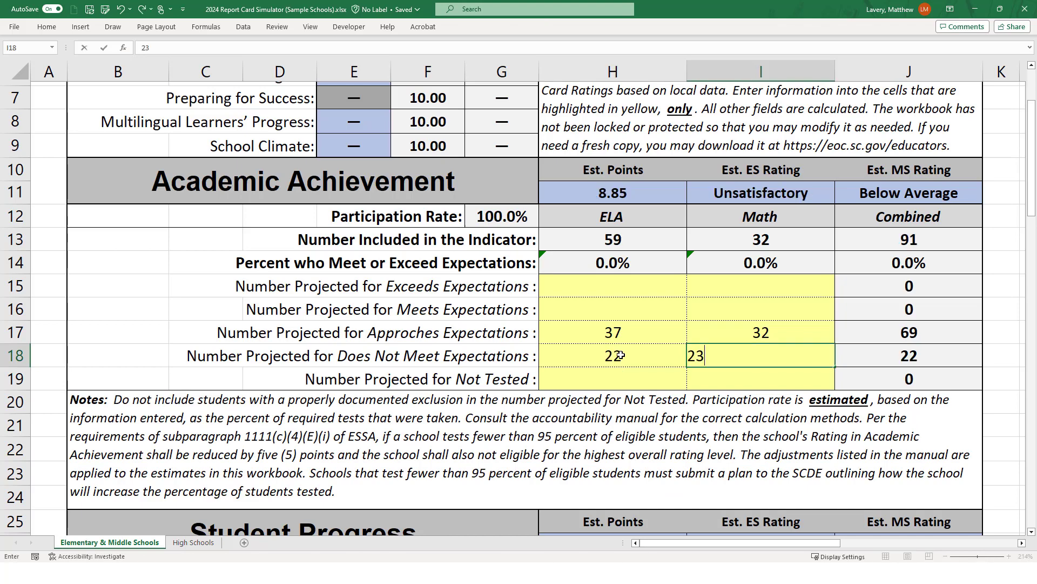
- Enter the Academic Achievement projections for Exceeds Expectations from the sample pivot: 14 in ELA and 19 in Math
key(alt+Tab)
key(alt+Tab)
text(14)
key(Tab)
text(19)
key(Return)
- Enter the Academic Achievement projections for Meets Expectations from the sample pivot: 25 in ELA and 24 in Math
key(alt+Tab)
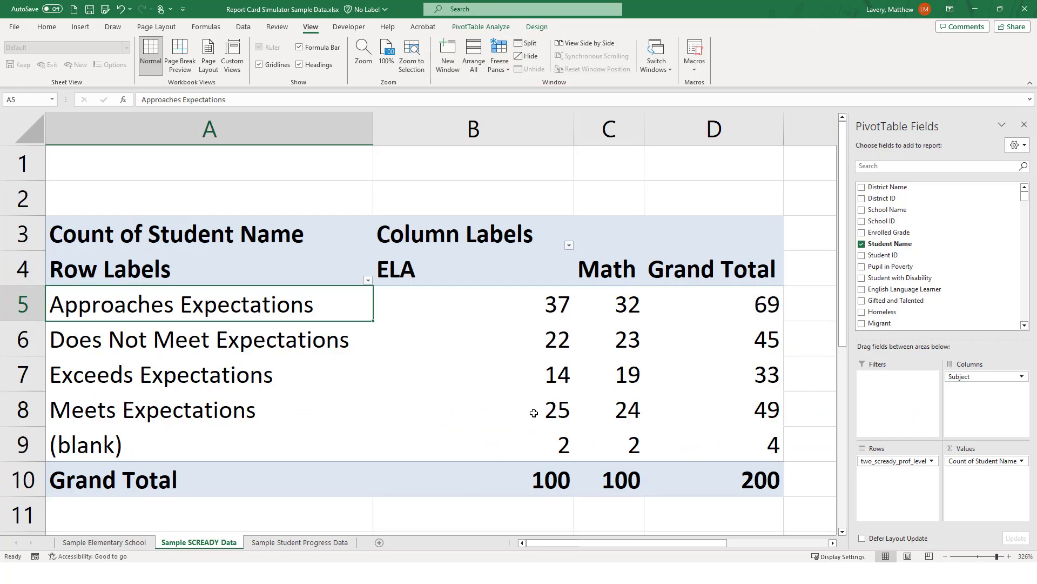
key(alt+Tab)
text(25)
key(Tab)
text(24)
key(Tab)
- Enter the pivot's blank counts as the Academic Achievement Not Tested projections: 2 in ELA and 2 in Math
key(alt+Tab)
key(alt+Tab)
click(585, 372)
text(2)
key(Tab)
text(2)
key(Tab)
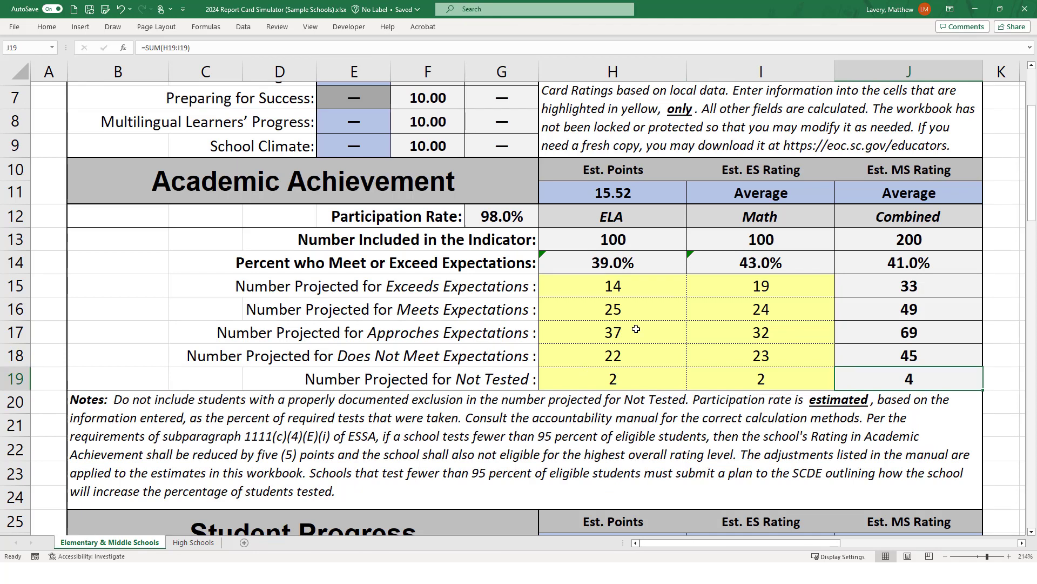
- Examine the Academic Achievement participation rate formula and the projected ELA and Math counts that feed it
click(500, 216)
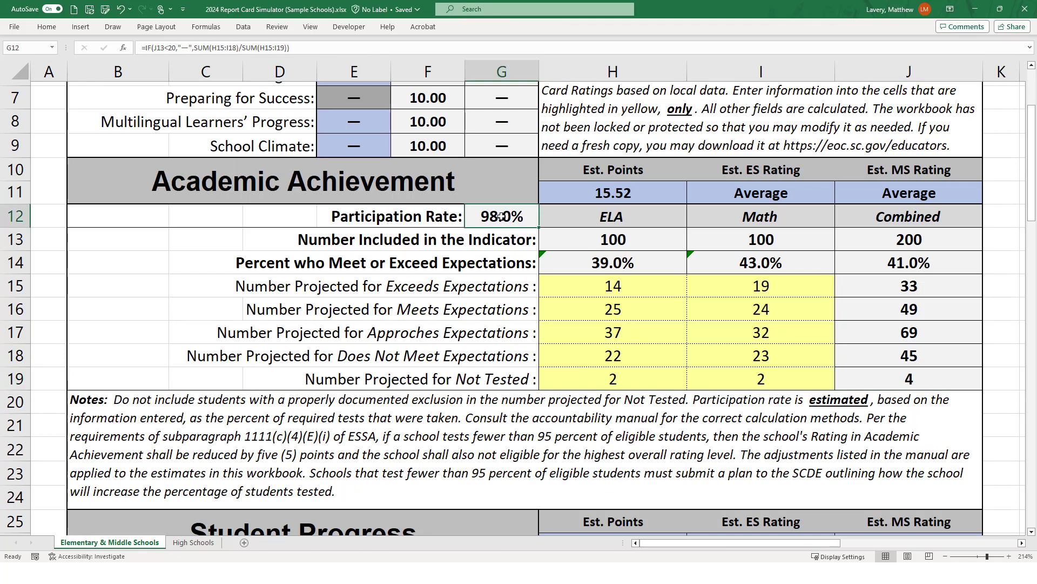
click(614, 378)
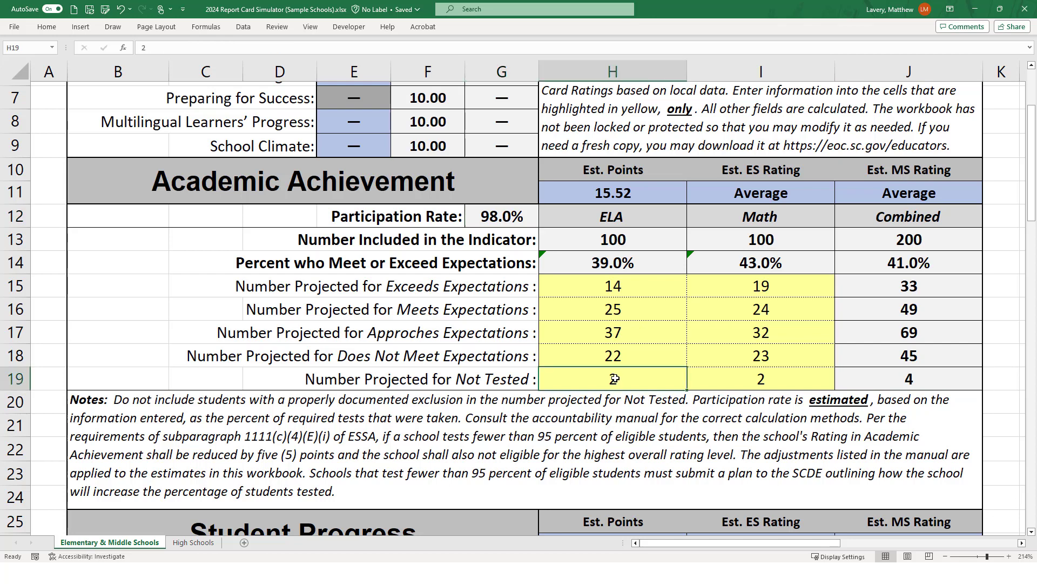
click(771, 379)
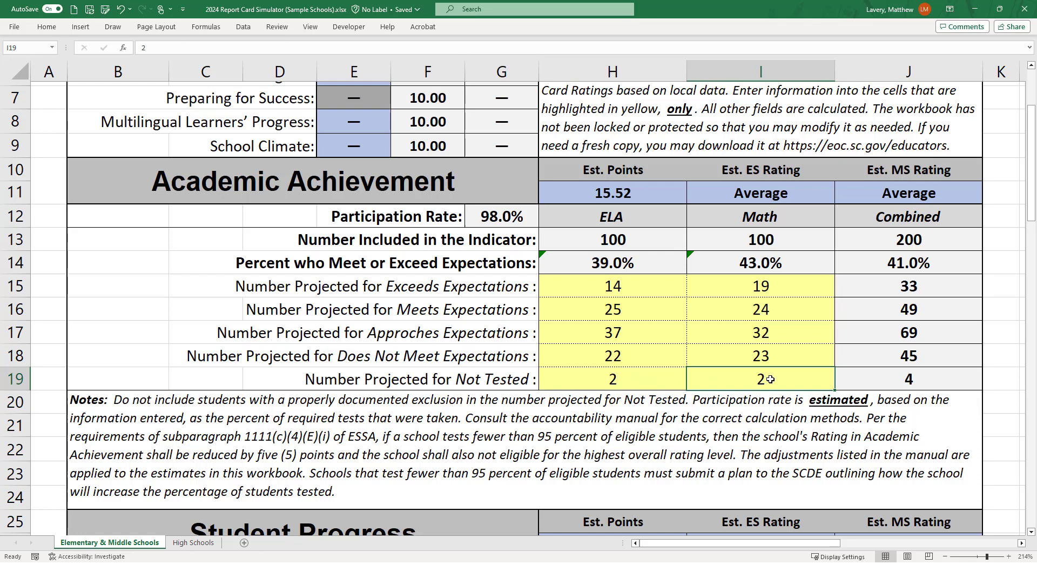
click(495, 221)
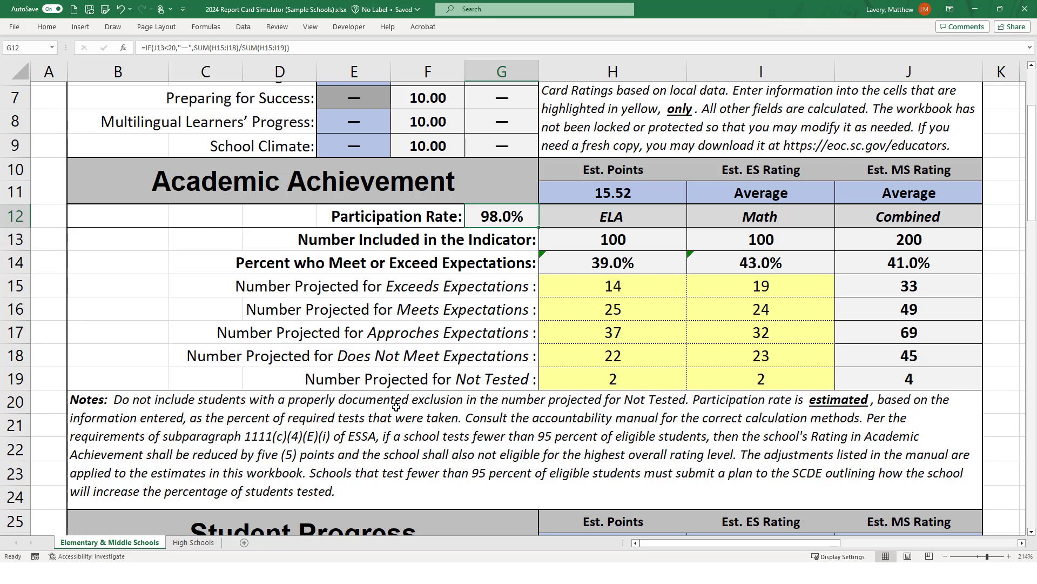
click(613, 379)
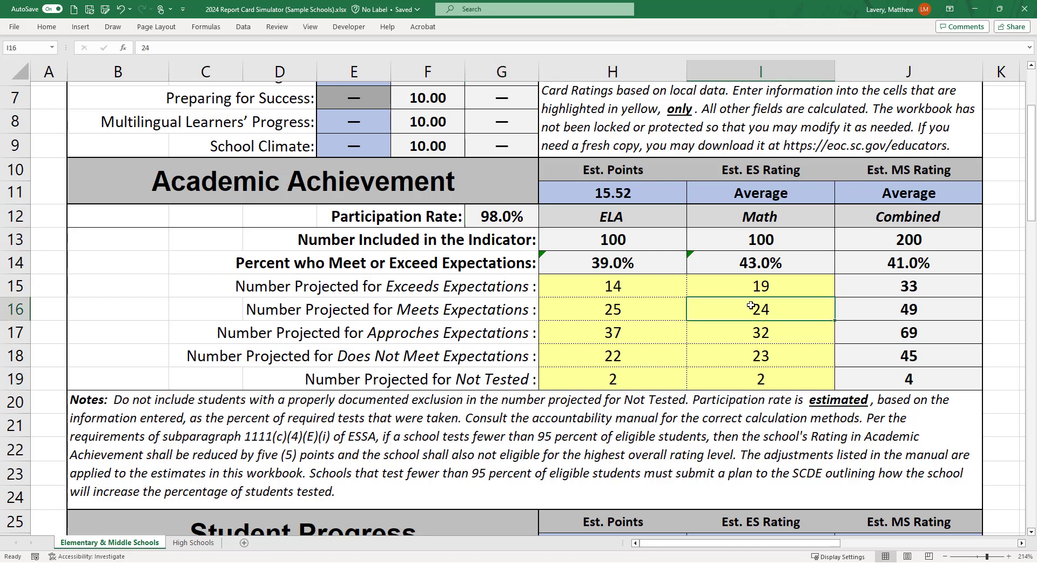
click(762, 380)
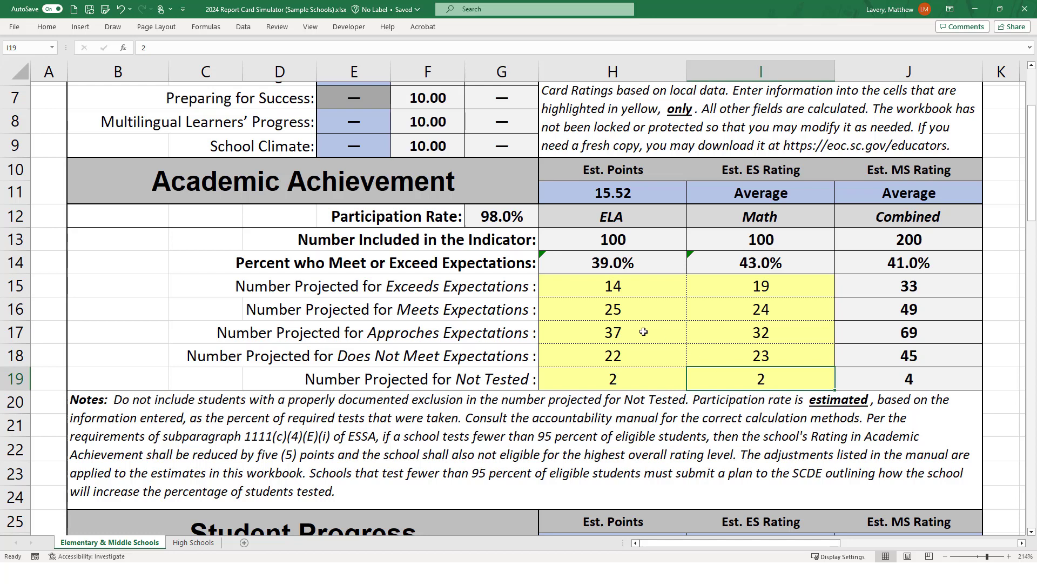
click(606, 309)
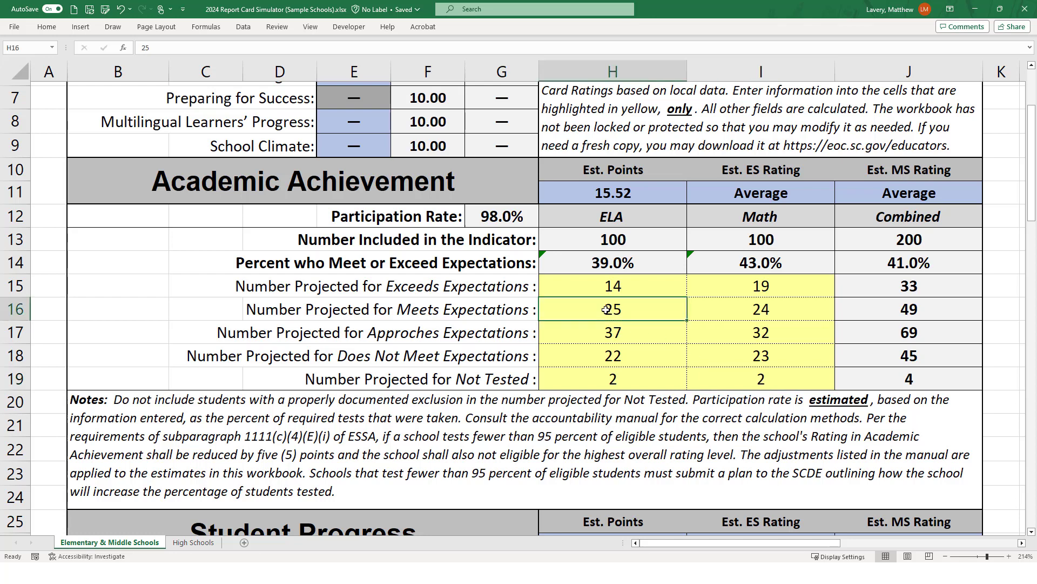
click(486, 213)
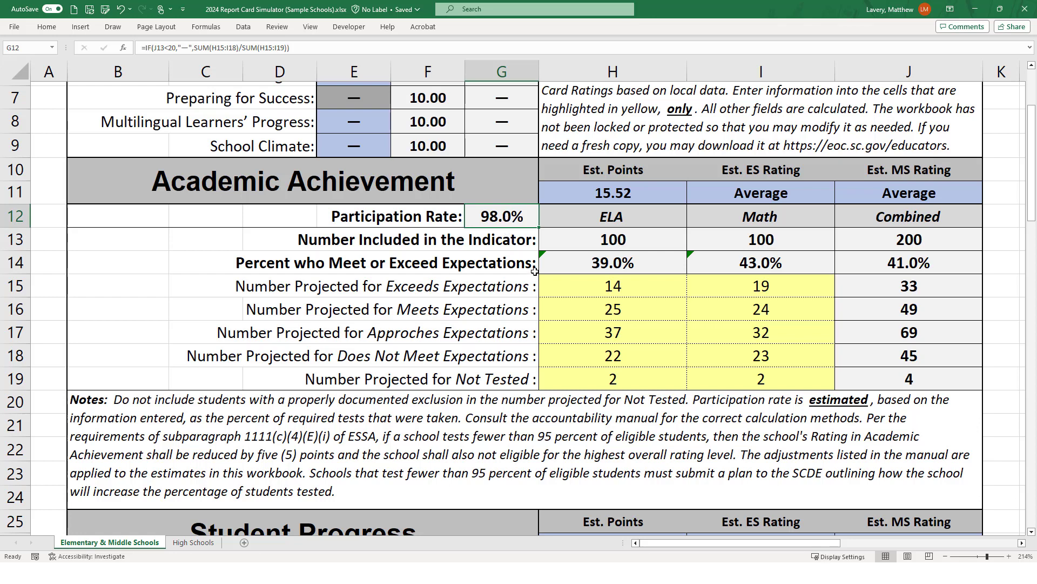
- Set the ELA Not Tested projection in Academic Achievement to 12 to test a low participation rate
click(606, 374)
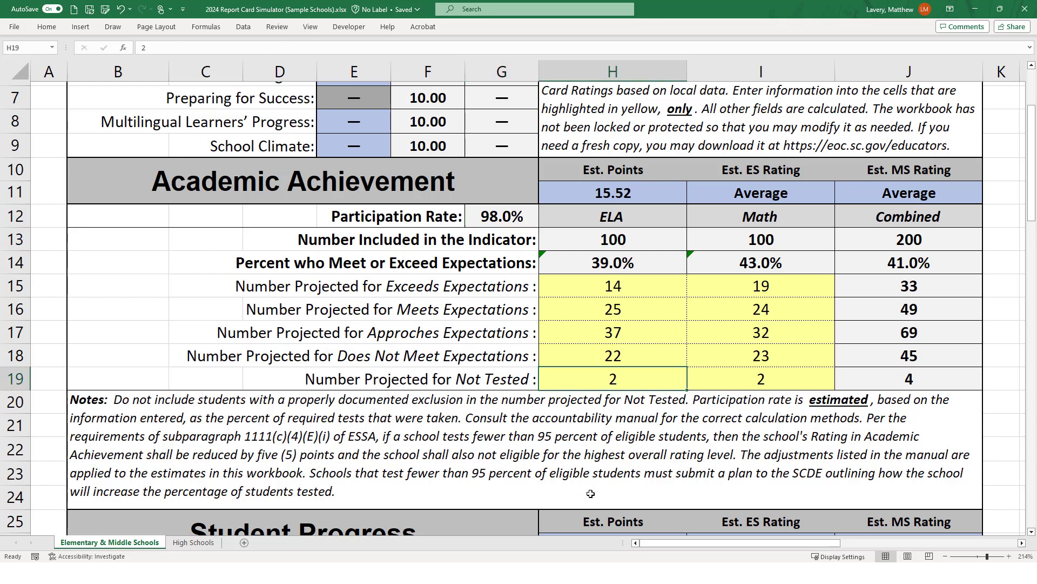
text(12)
key(Return)
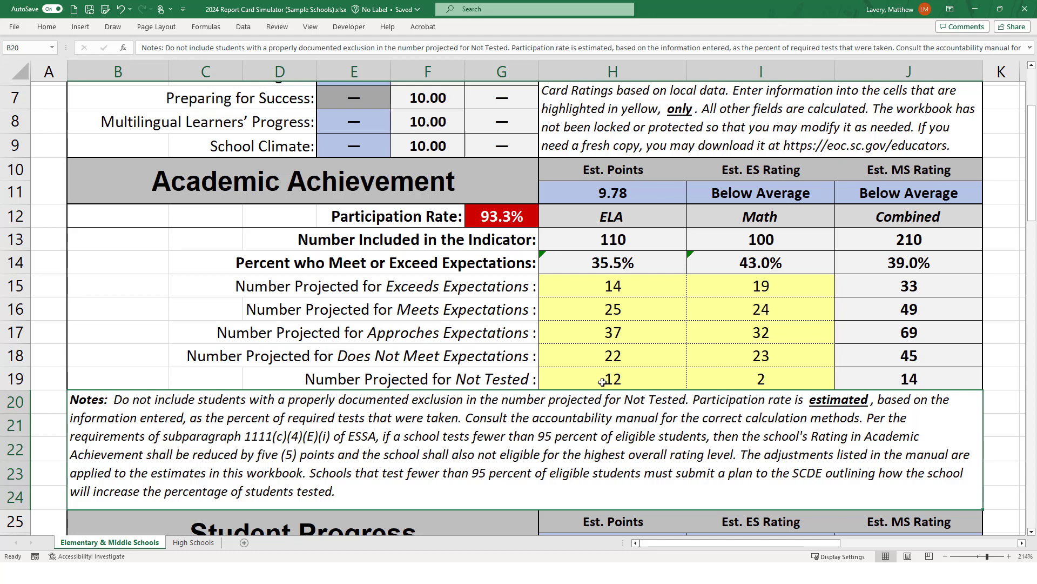
- Inspect the Academic Achievement estimated points formula, focusing on the IF(G12<0.95,-5,0) participation penalty, and leave it unedited
click(611, 194)
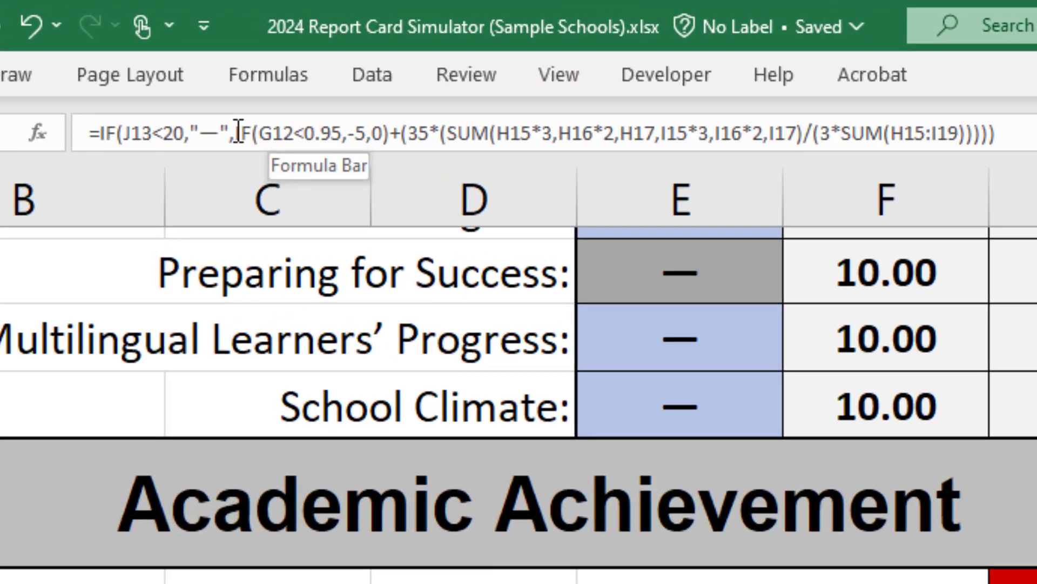
drag(196, 47, 228, 49)
drag(331, 138, 391, 140)
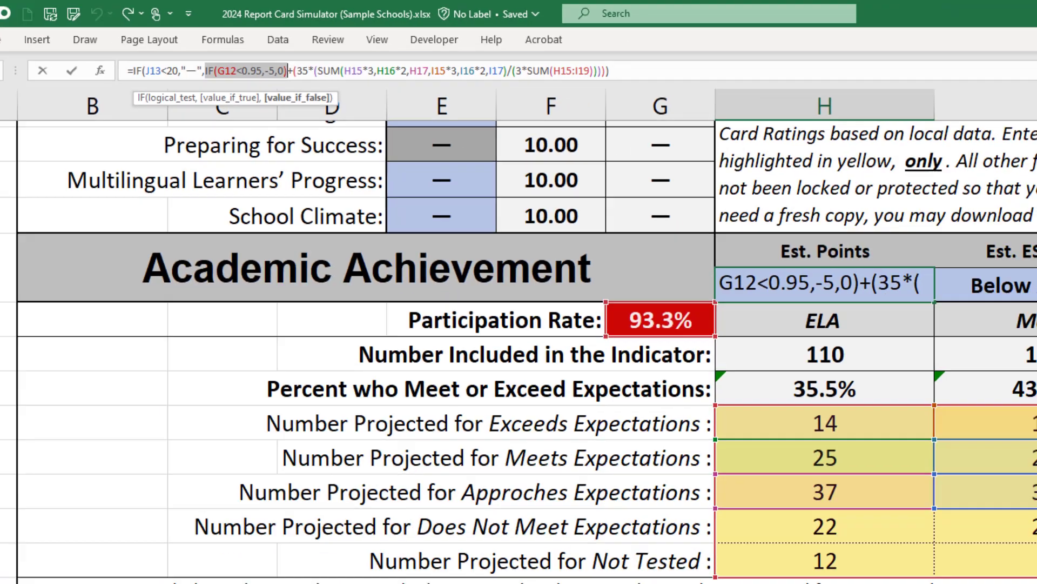
key(Escape)
- Restore the ELA Not Tested projection in Academic Achievement to 2
click(618, 379)
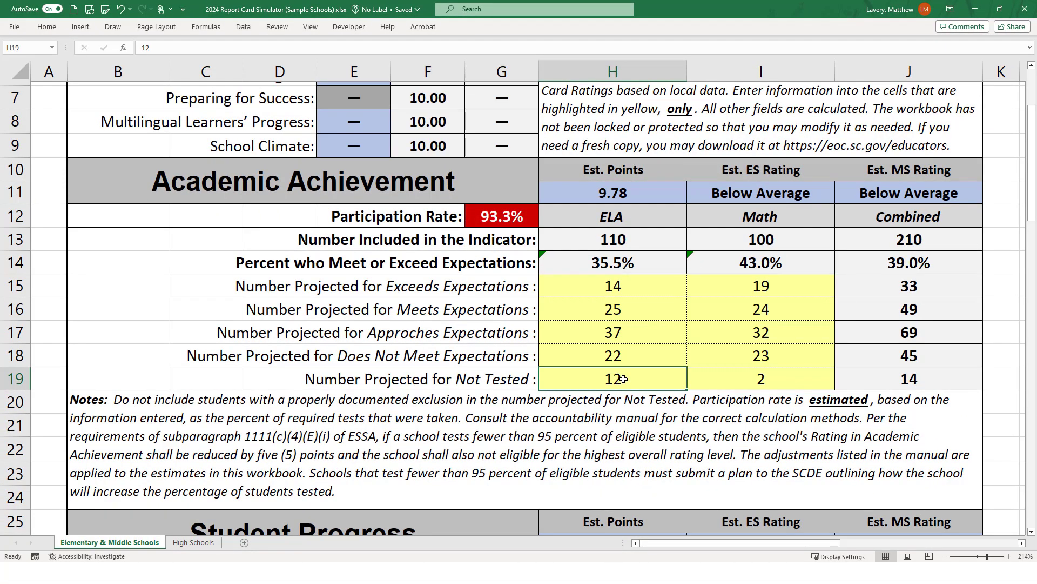
text(2)
key(Return)
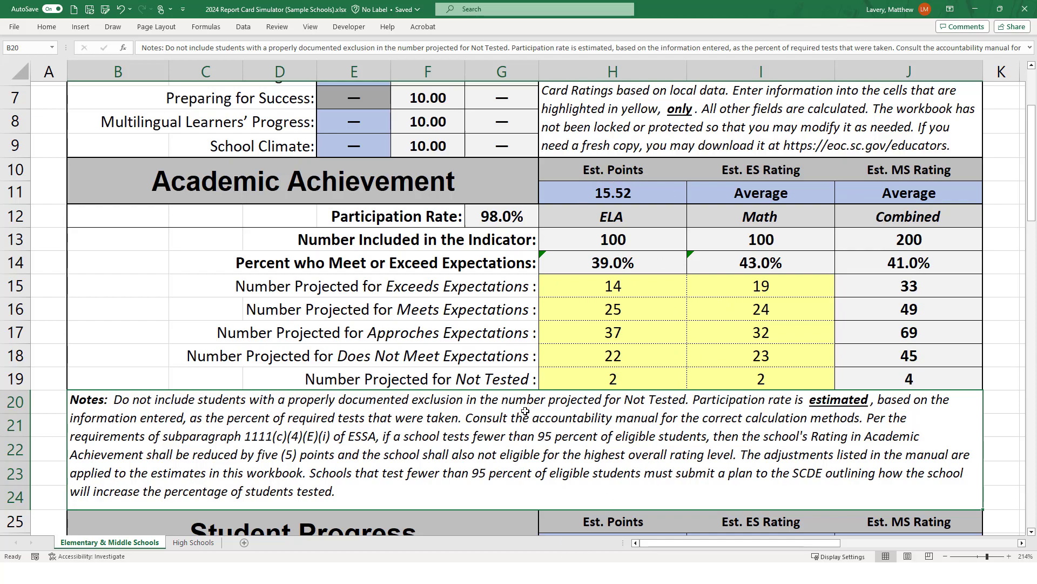
- Set the participation rate in the Preparing for Success section to 90%
scroll(476, 341, down, 1)
scroll(476, 341, down, 13)
scroll(478, 341, up, 1)
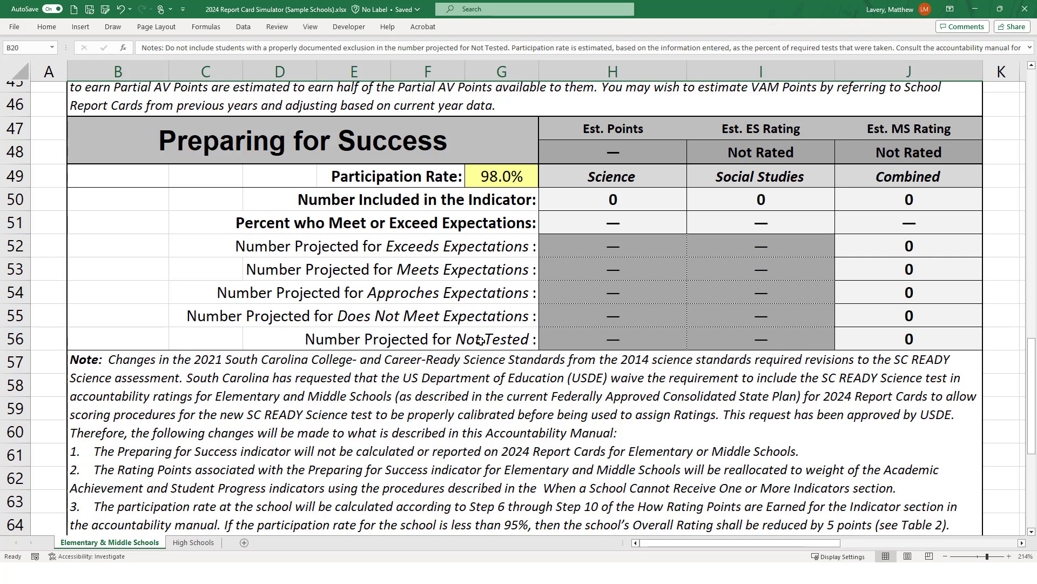
click(503, 178)
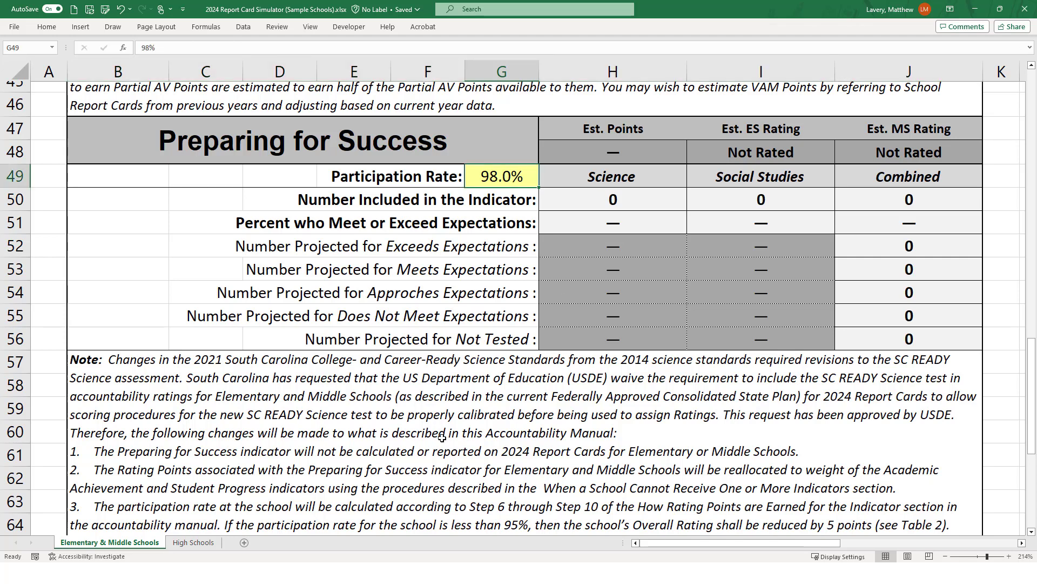
text(90)
key(Return)
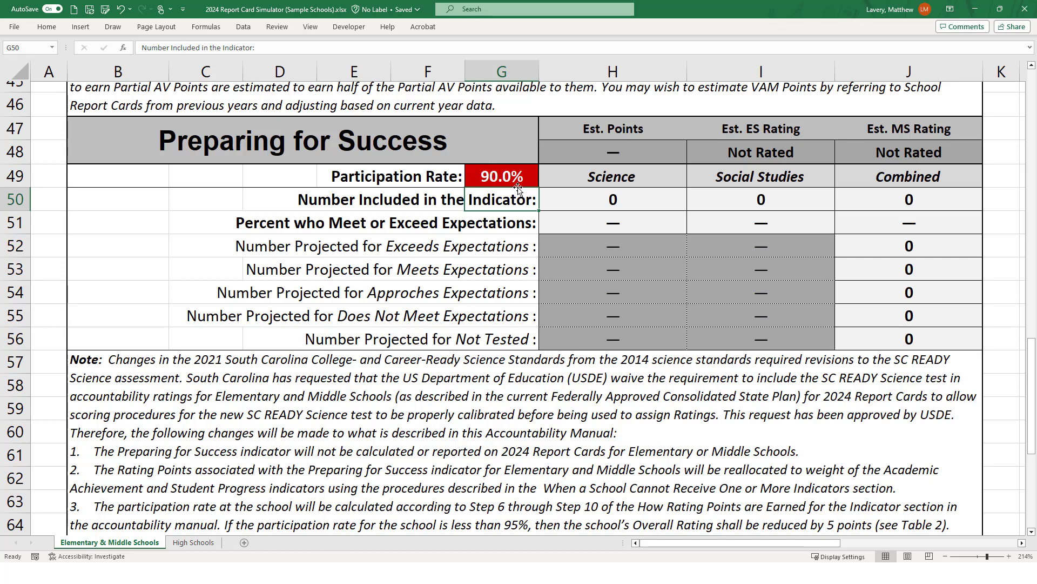
- Return the Preparing for Success participation rate to 98%
click(489, 178)
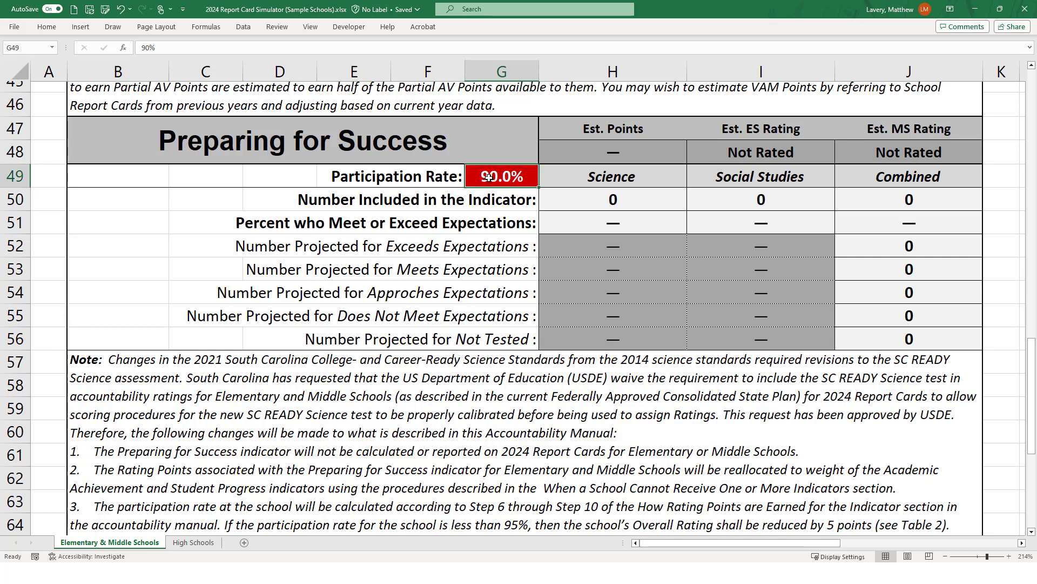
text(98)
key(Return)
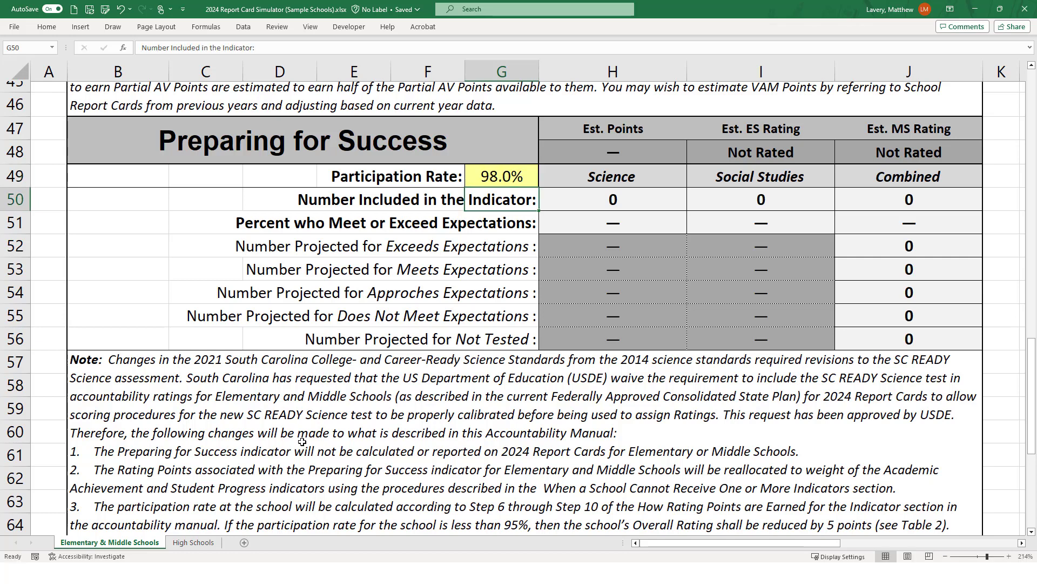